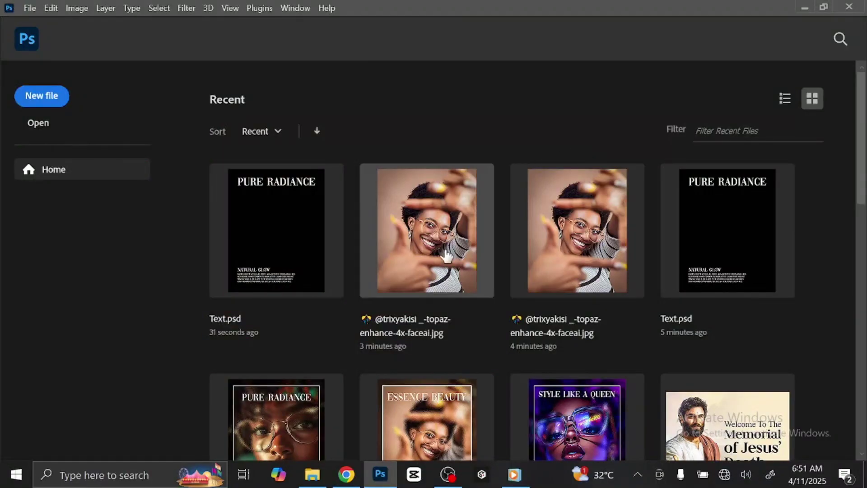
Step: Open the smiling portrait JPG from the Glass tutorial folder in Photoshop
click(312, 475)
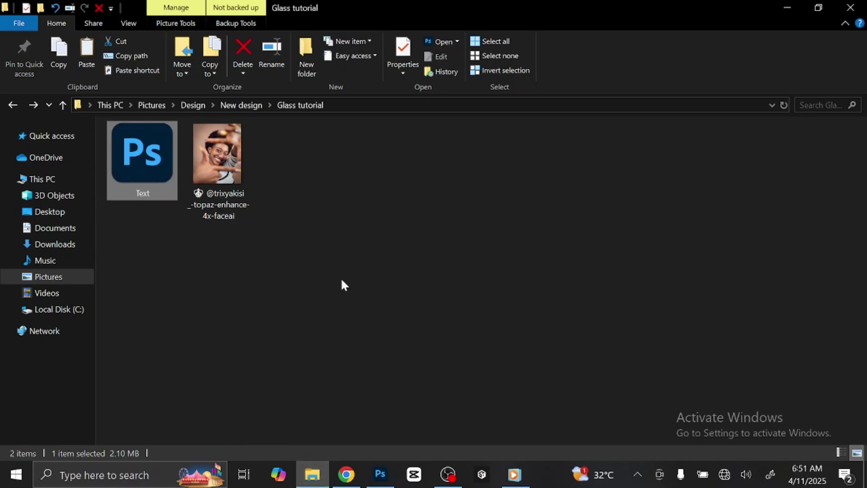
click(235, 157)
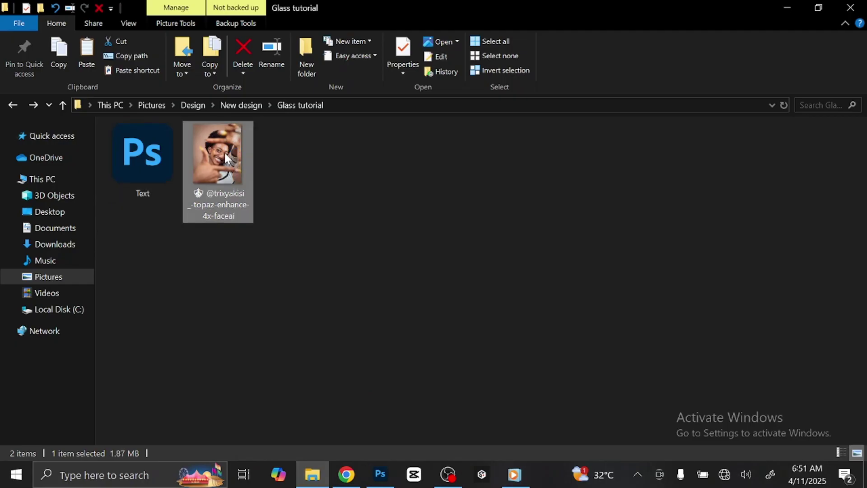
drag(224, 155, 436, 34)
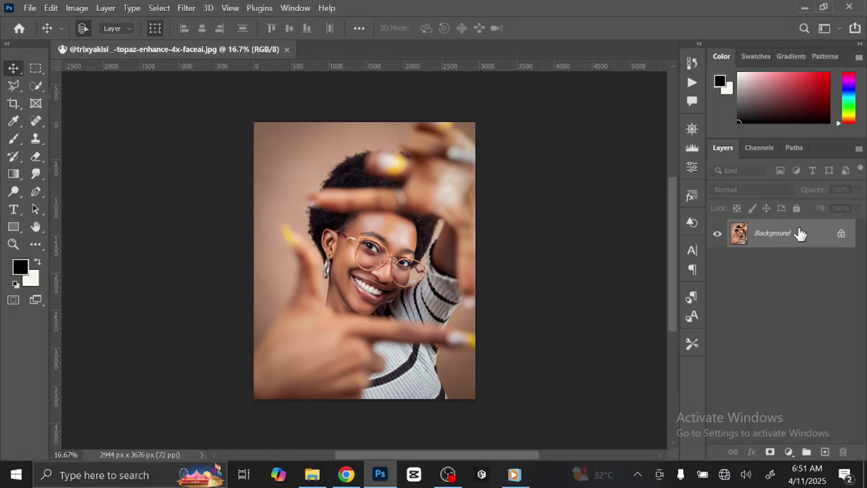
Step: Duplicate the Background layer, rename the copy 'Glass', and convert it to a smart object
key(ctrl+j)
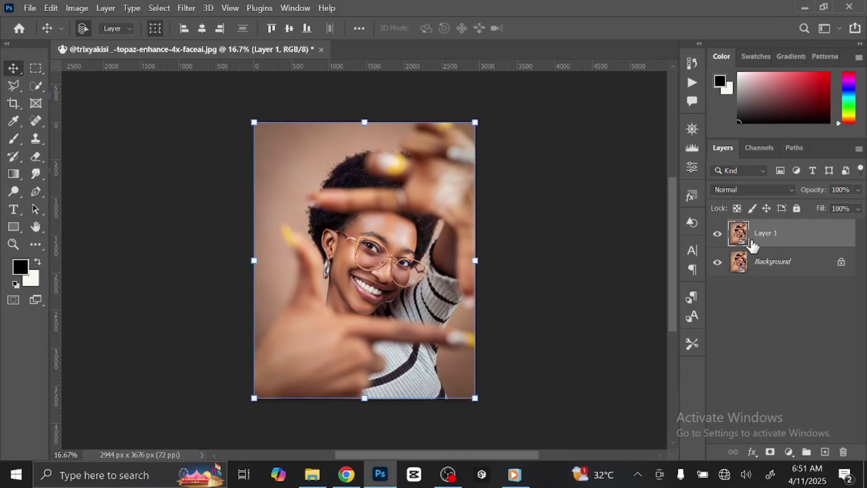
double_click(765, 233)
text(Glass)
key(Return)
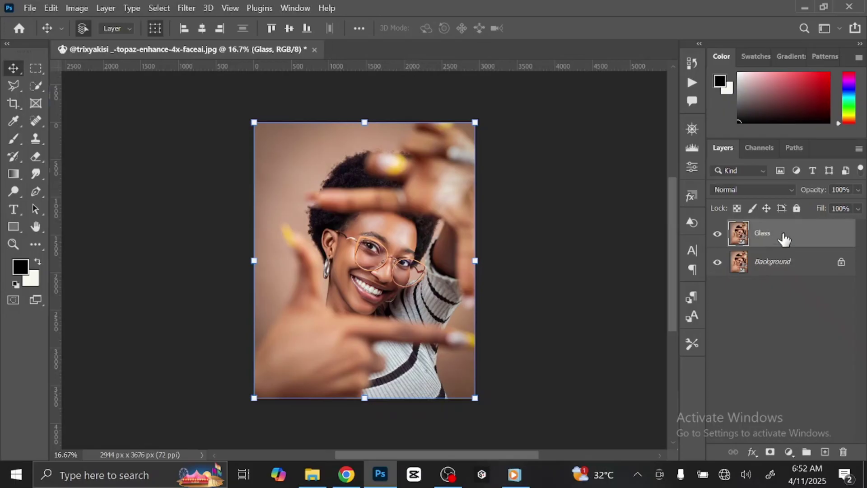
right_click(783, 236)
click(695, 217)
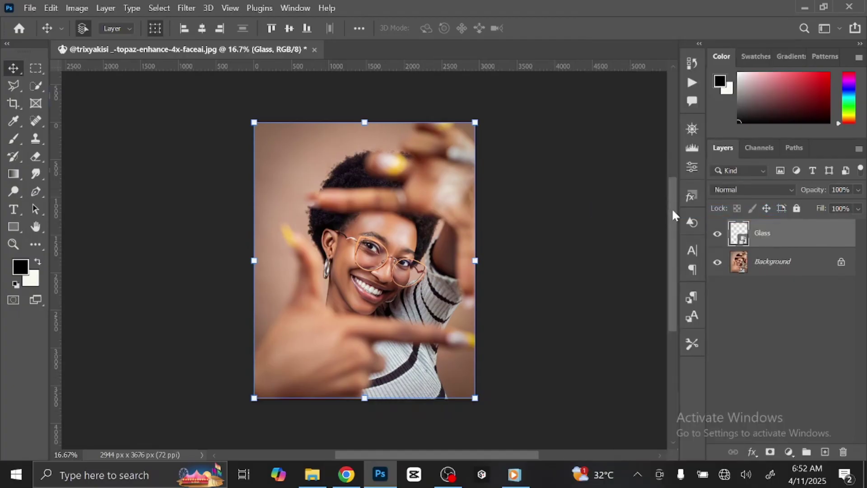
Step: Apply a Gaussian Blur with a 10-pixel radius to the Glass layer
click(186, 8)
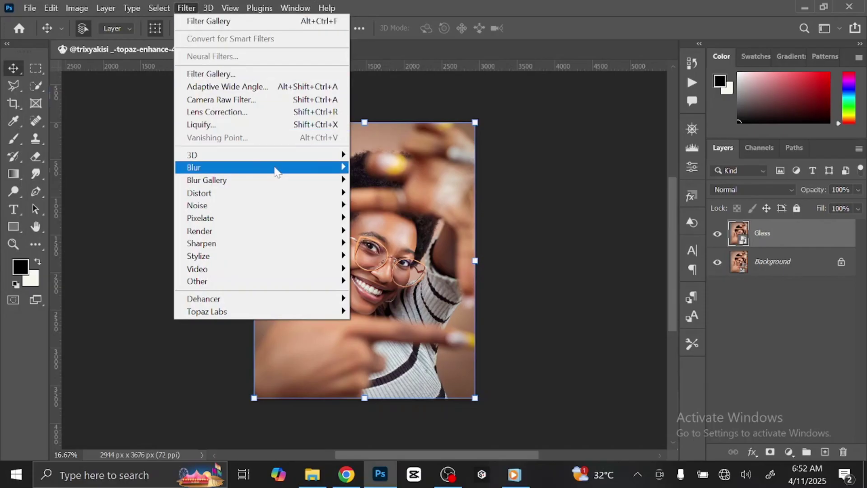
mouse_move(289, 171)
click(413, 219)
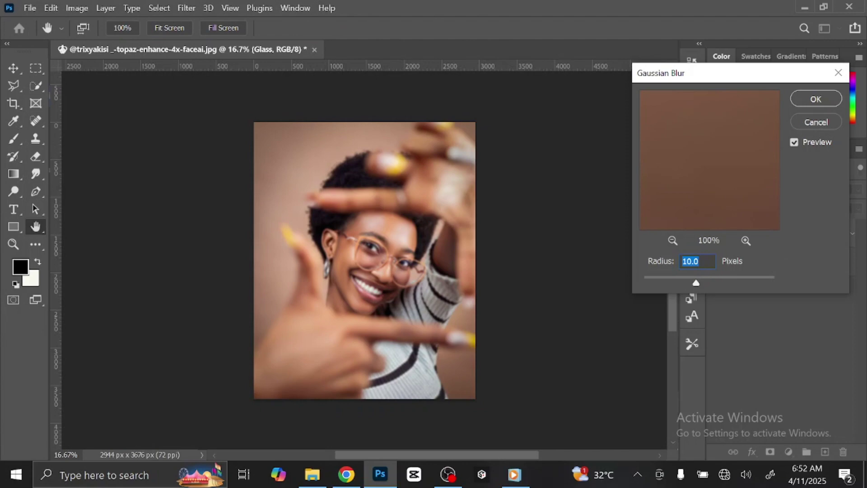
click(815, 101)
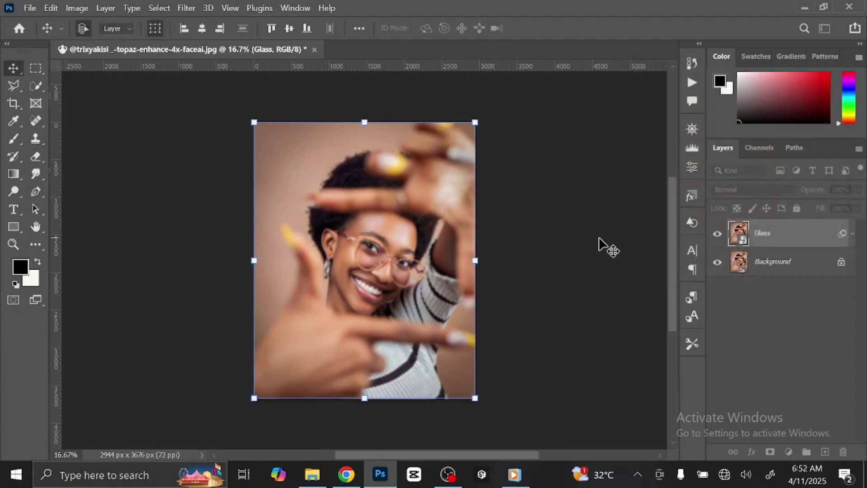
Step: Add the Filter Gallery Distort > Glass effect with Frosted texture, Distortion 19, Smoothness 3, Scaling 145
click(187, 8)
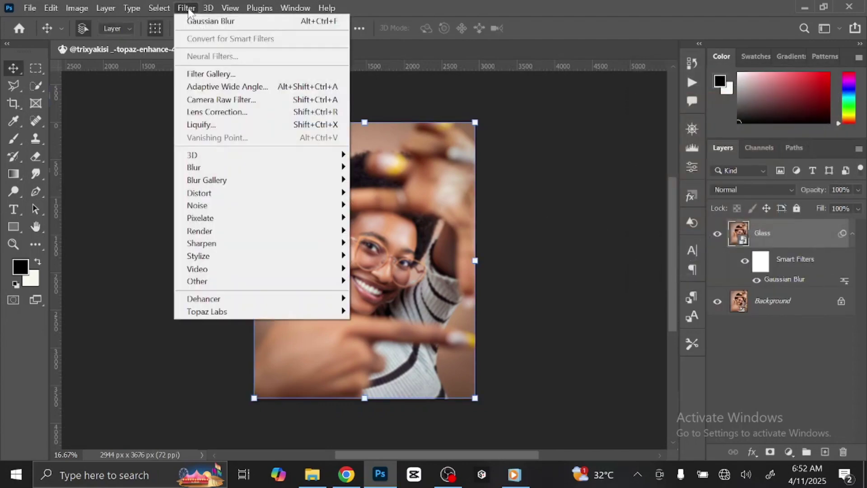
click(230, 74)
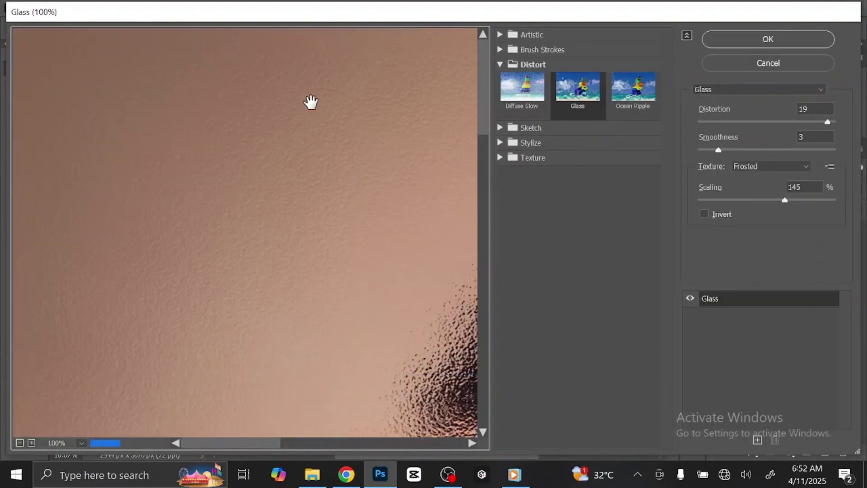
click(81, 443)
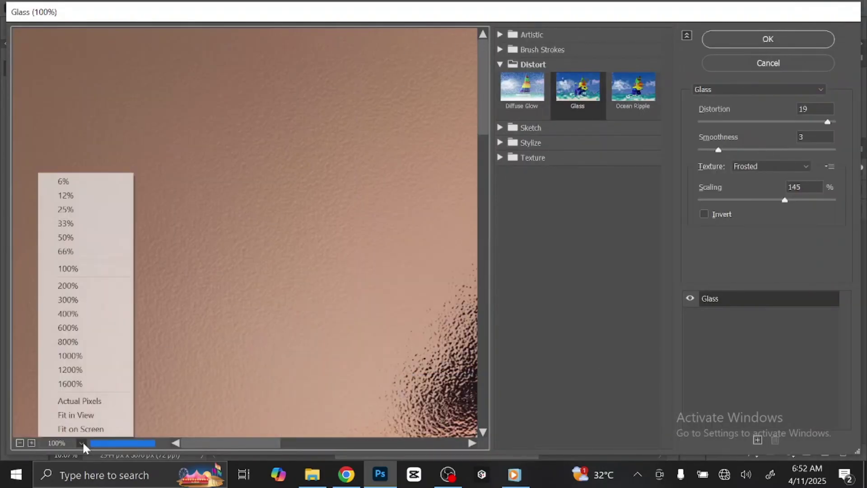
click(67, 414)
click(500, 64)
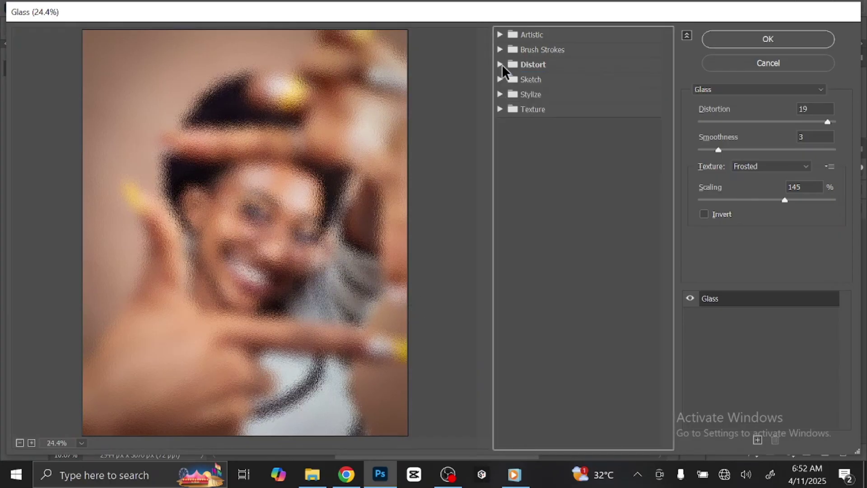
click(500, 63)
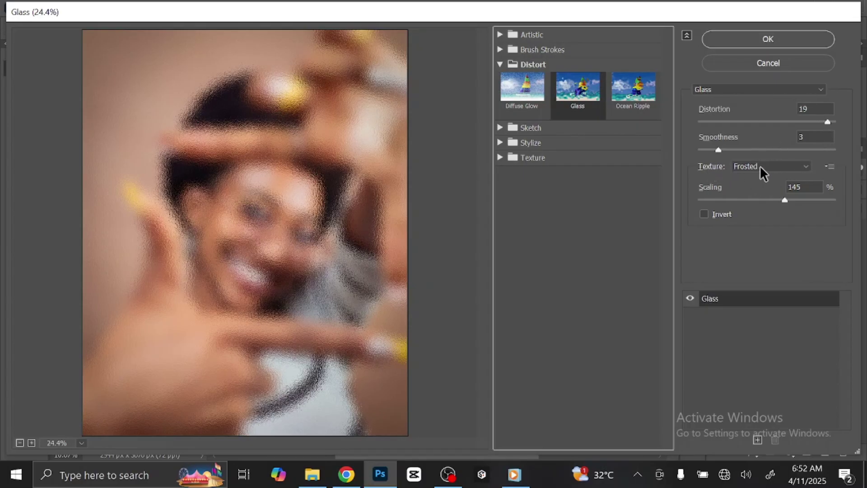
click(755, 39)
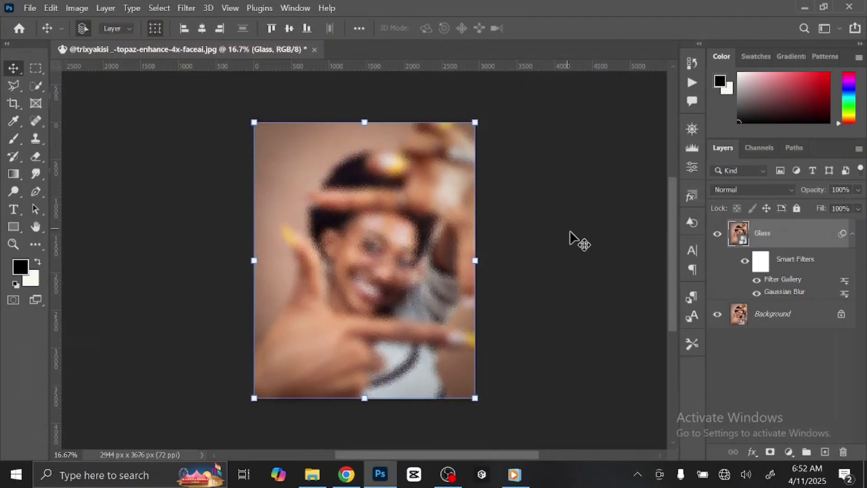
Step: Fit the image to the window and add a white layer mask to the Glass layer
click(851, 234)
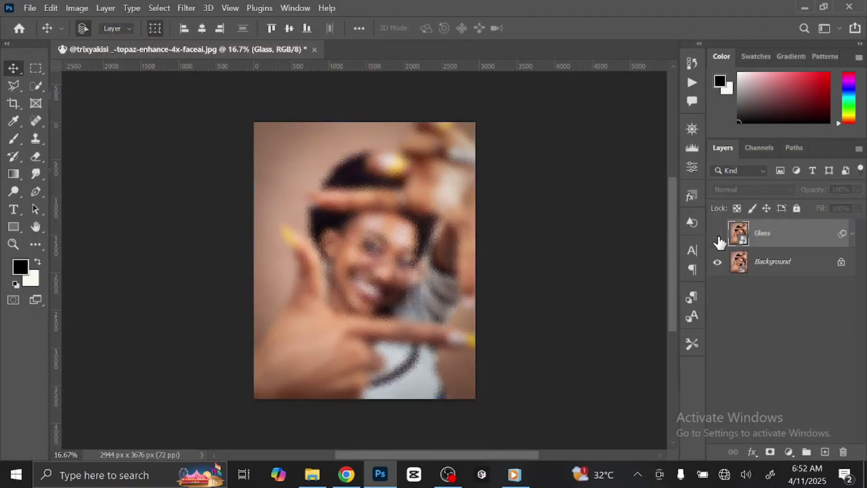
click(718, 233)
key(ctrl+0)
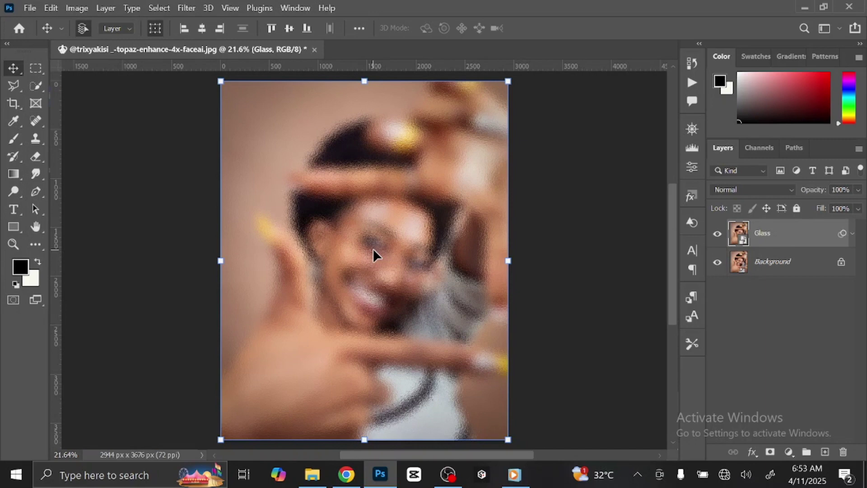
click(769, 452)
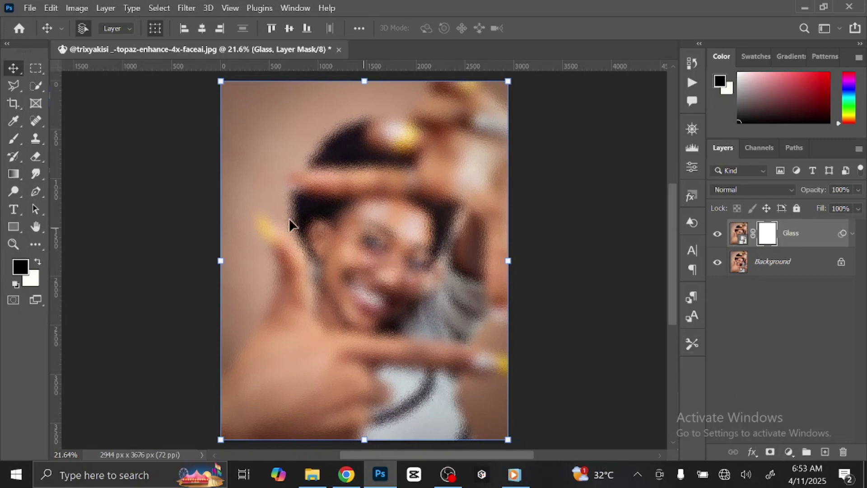
Step: Paint on the Glass mask with an 1800-pixel brush to restore the sharp face
click(13, 141)
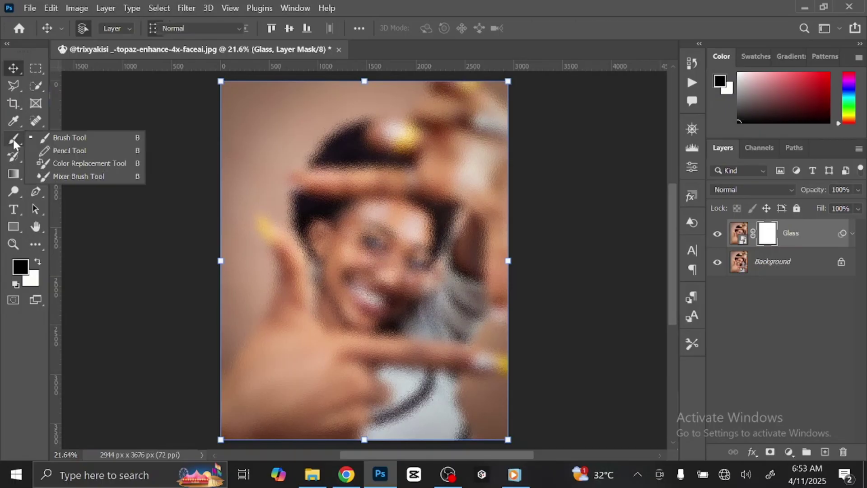
click(40, 136)
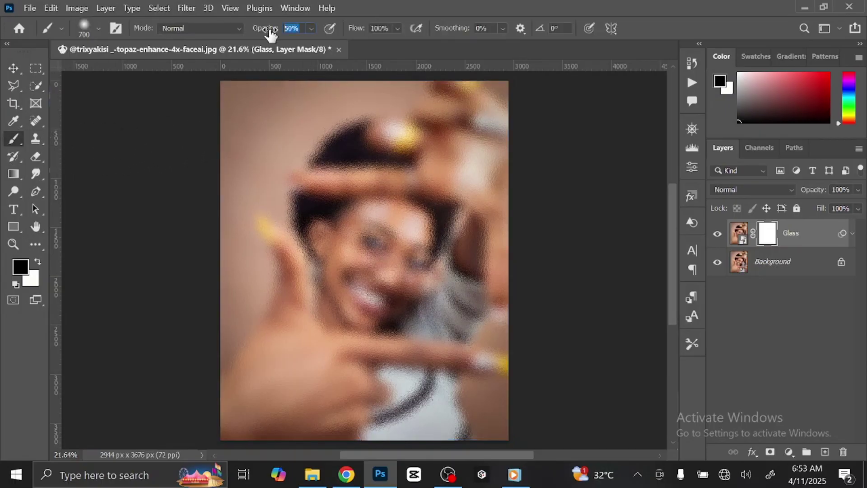
click(391, 28)
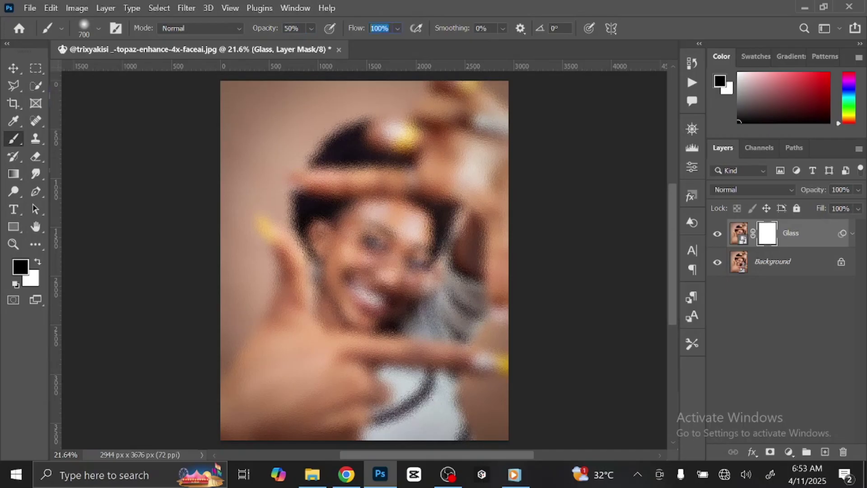
key(bracketright)
key(bracketright)
key(bracketright)
key(bracketright)
key(bracketright)
key(bracketright)
key(bracketright)
key(bracketright)
key(bracketright)
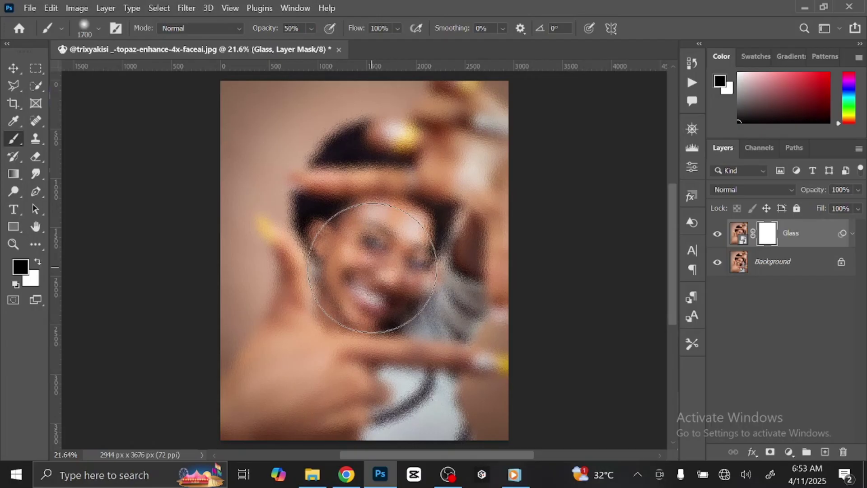
key(bracketright)
key(bracketright)
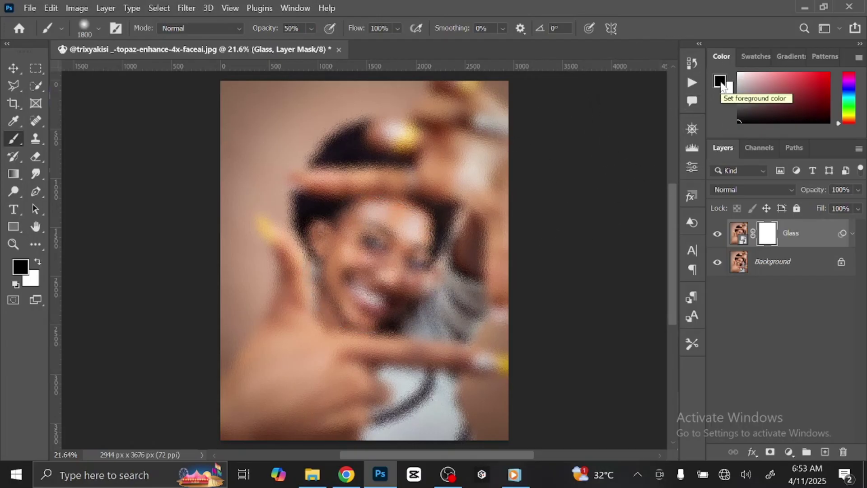
drag(365, 256, 372, 272)
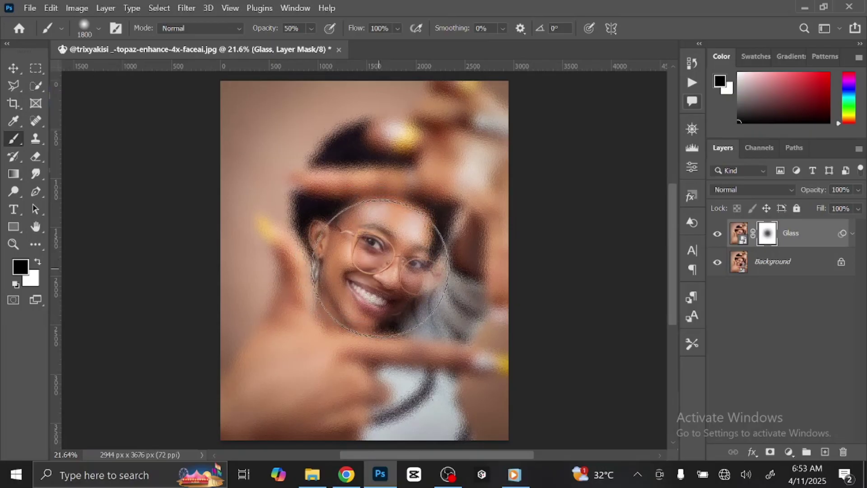
key(bracketleft)
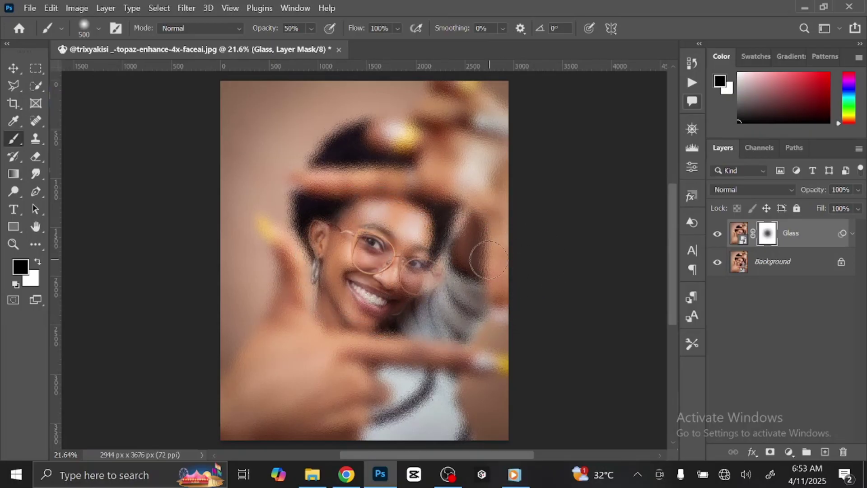
Step: Open Text.psd from the Glass tutorial folder in Photoshop
click(12, 68)
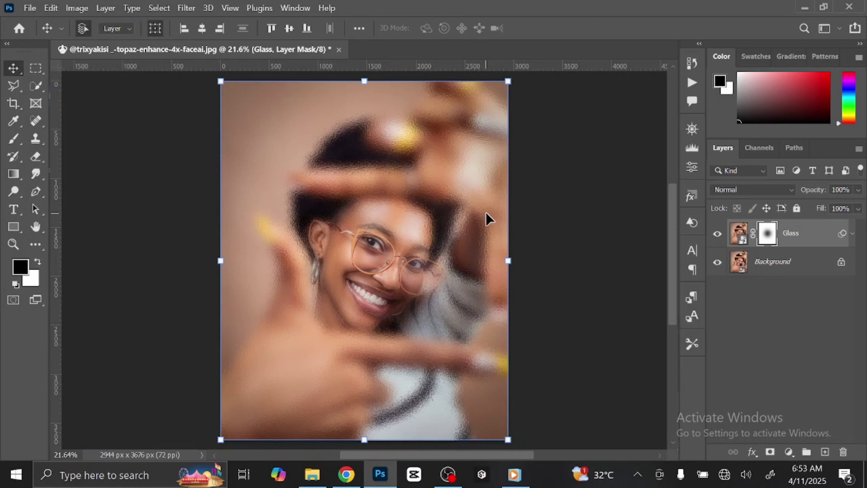
click(312, 474)
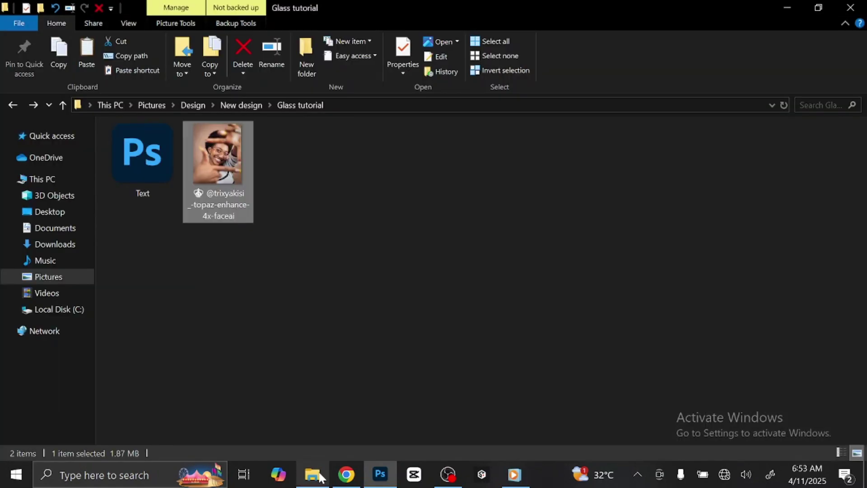
double_click(159, 175)
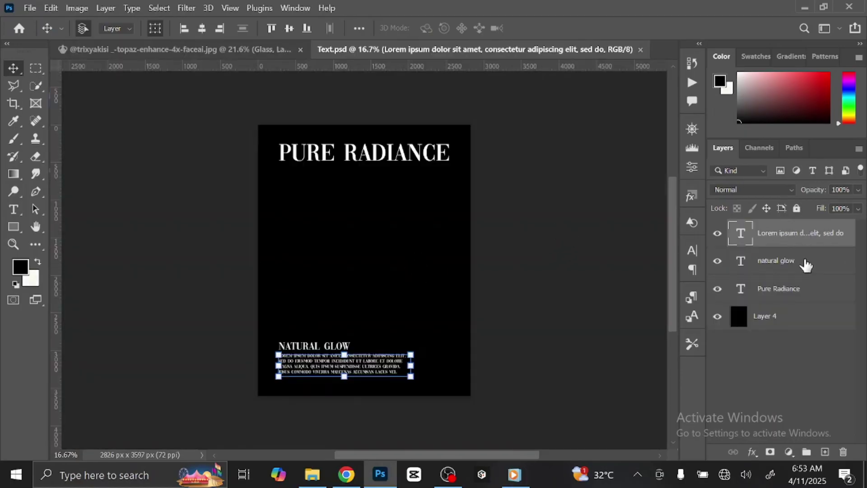
Step: Bring the three text layers from Text.psd onto the portrait and centre them
shift+click(806, 289)
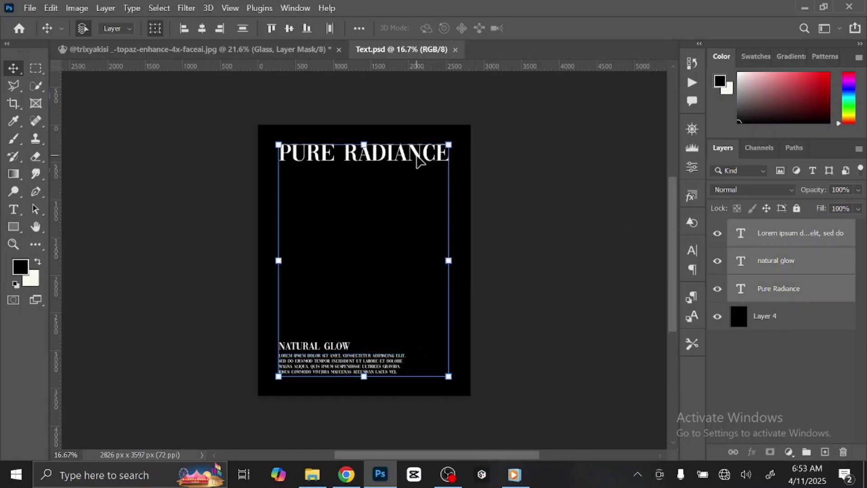
drag(419, 158, 259, 47)
drag(364, 254, 372, 267)
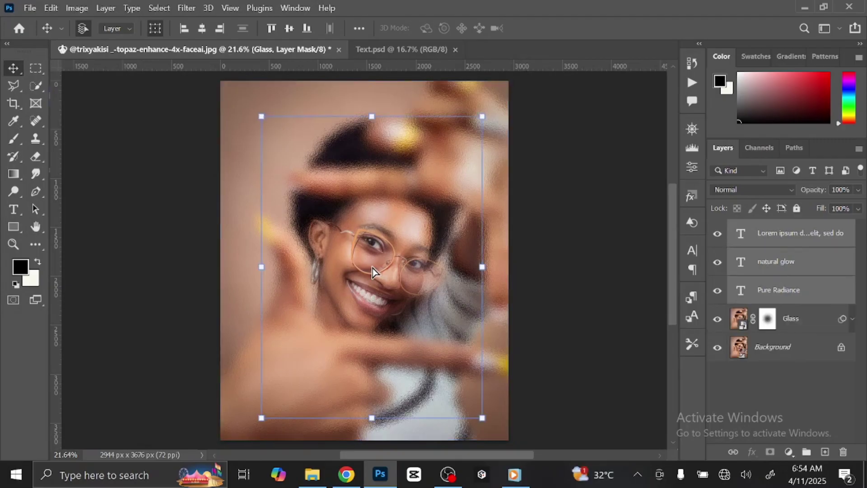
click(482, 266)
drag(392, 257, 391, 255)
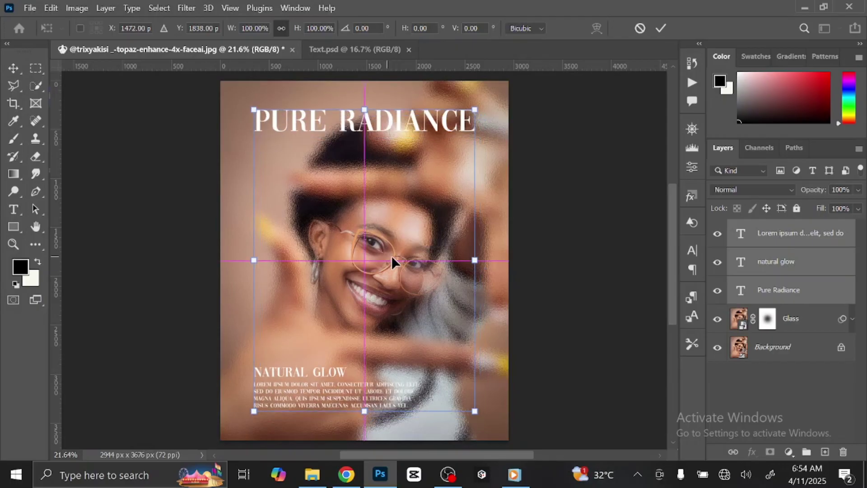
click(660, 28)
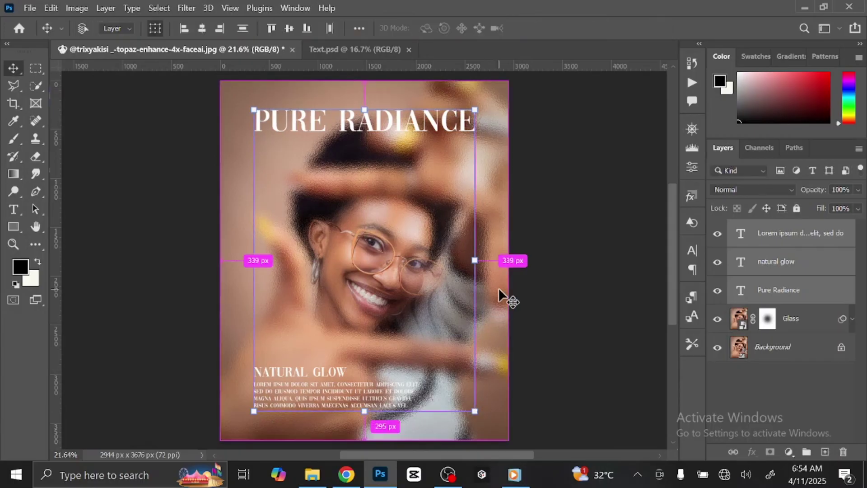
Step: Enlarge the text layers to about 104.95% and commit the transform
key(ctrl+t)
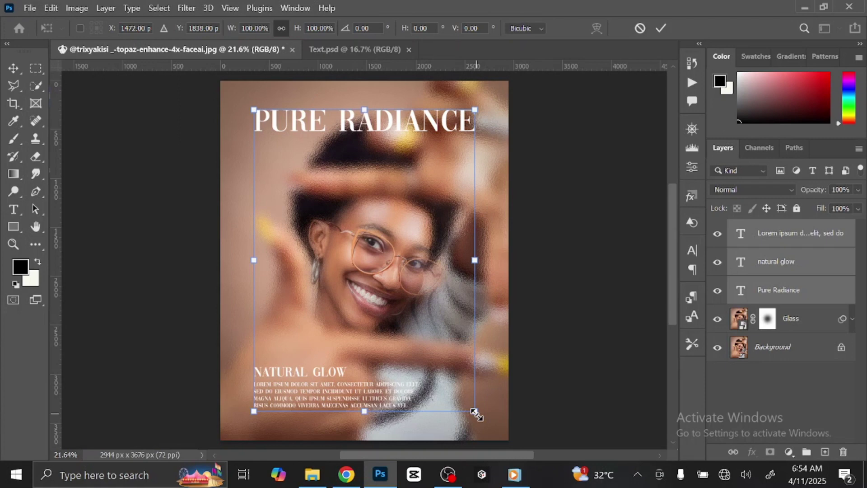
drag(475, 412, 482, 419)
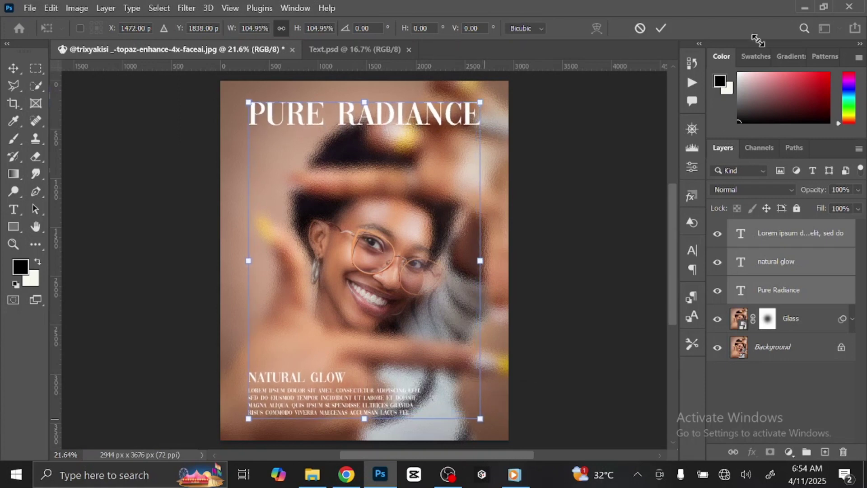
click(660, 28)
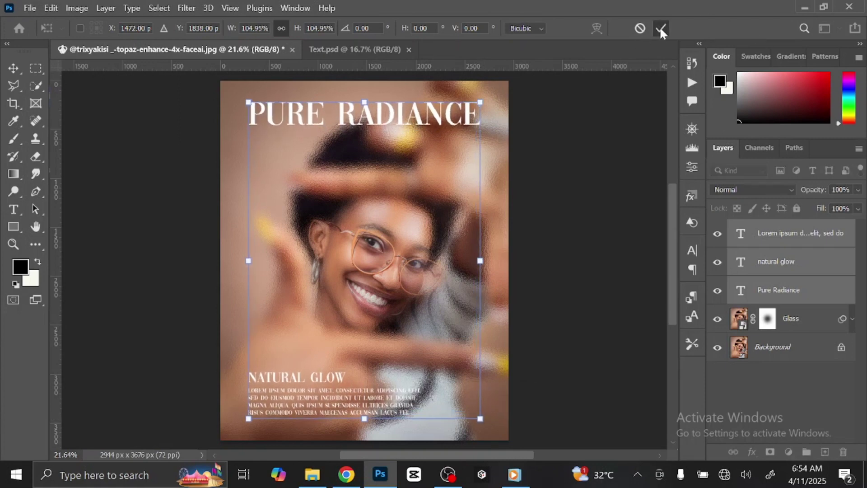
click(582, 172)
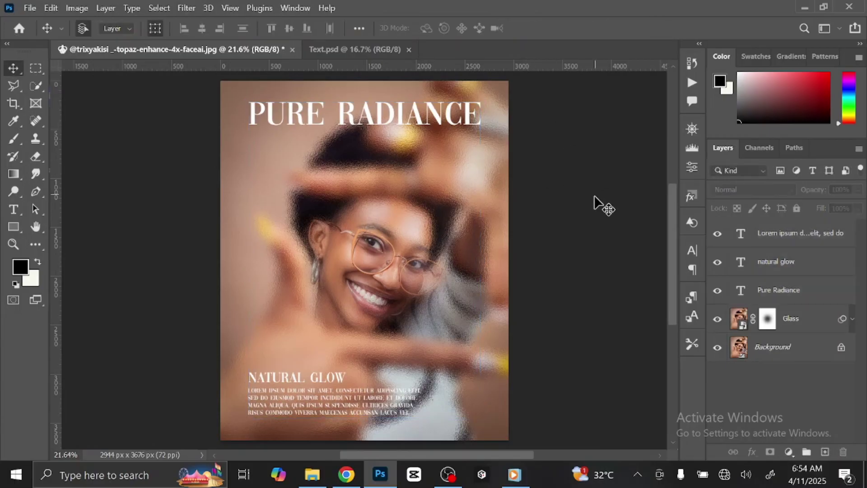
Step: Stamp all visible layers into Layer 1 with Ctrl+Alt+Shift+E and convert it to a smart object
click(785, 234)
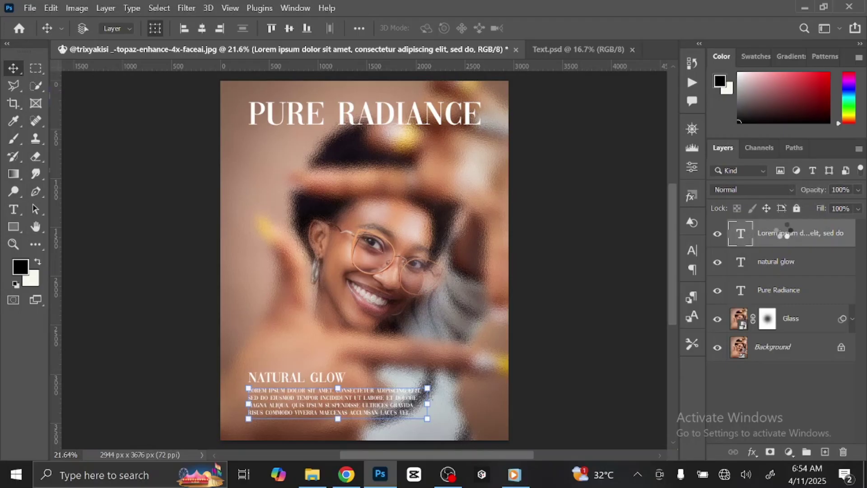
click(784, 236)
key(ctrl+shift+alt+e)
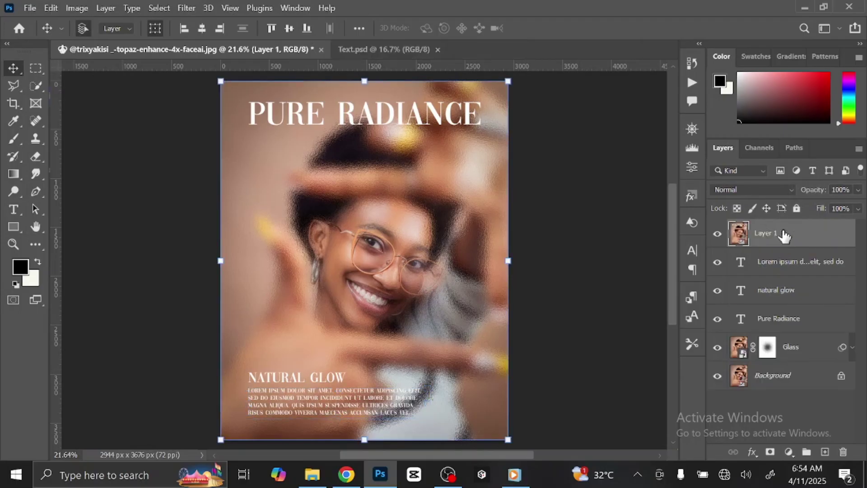
right_click(789, 235)
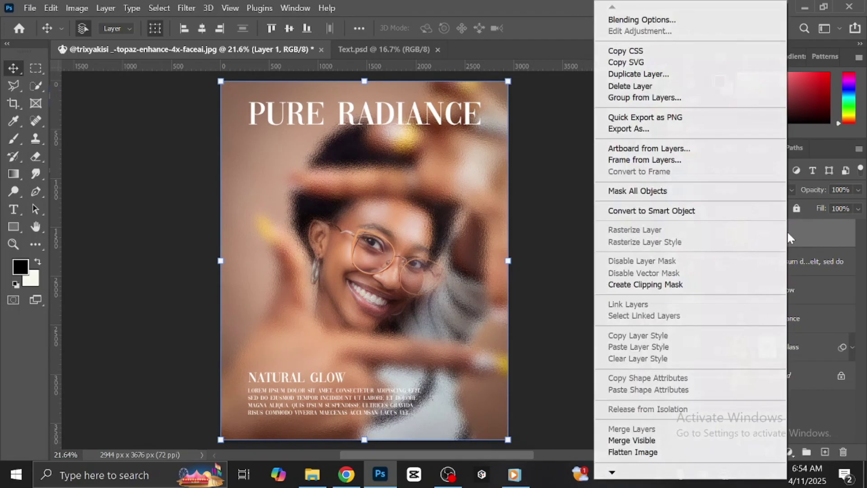
click(692, 211)
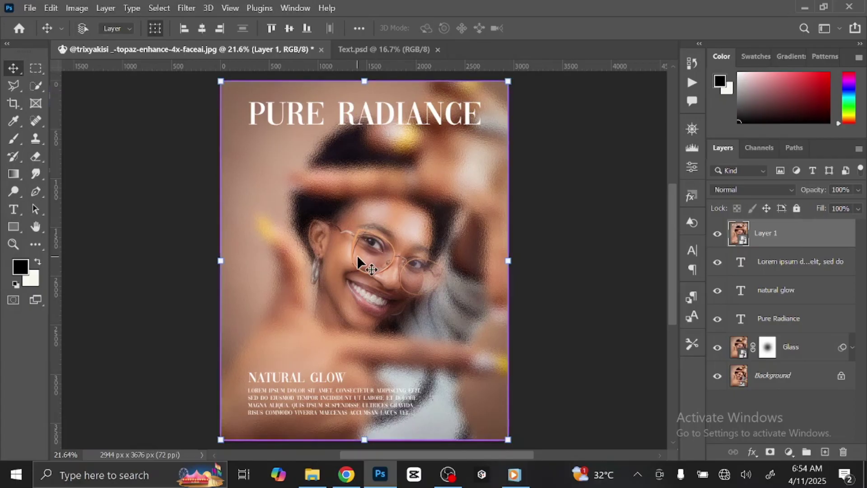
Step: Scale Layer 1 down to about 92%, hide the three text layers, and select Glass
key(ctrl+t)
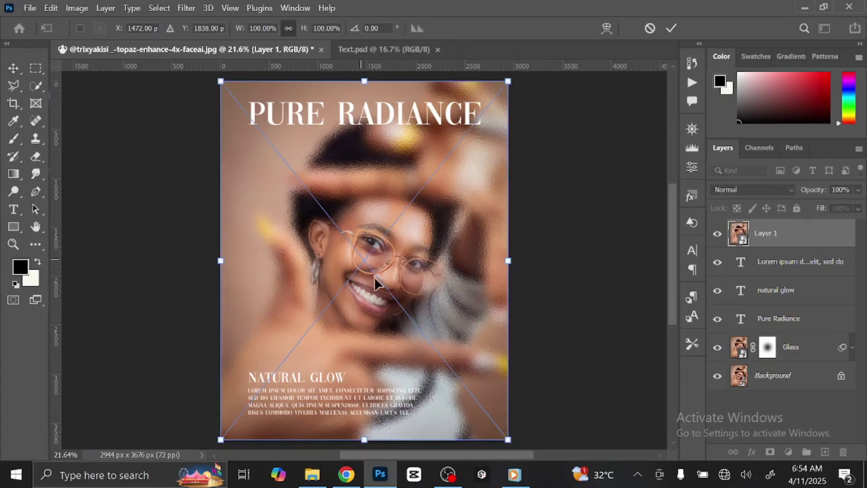
drag(509, 439, 494, 432)
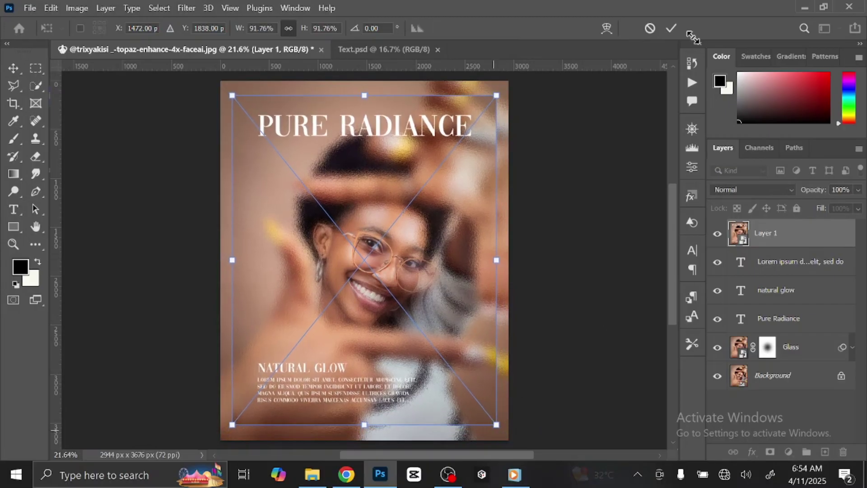
click(671, 28)
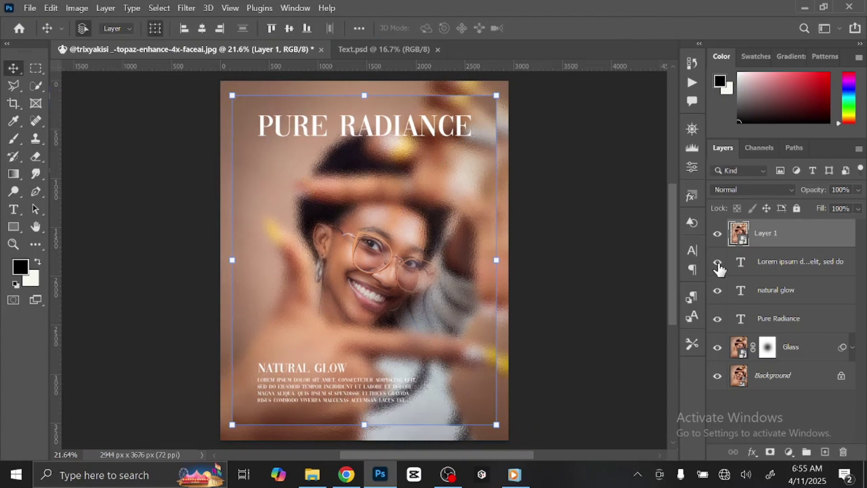
drag(718, 264, 719, 322)
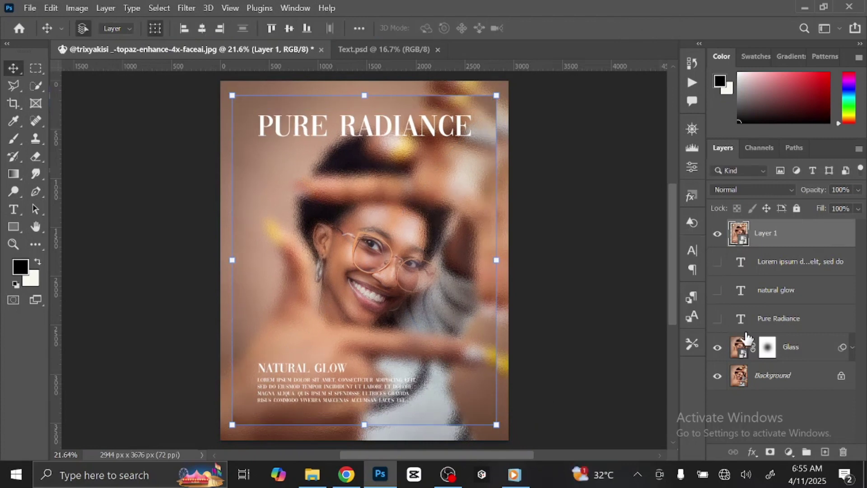
click(814, 353)
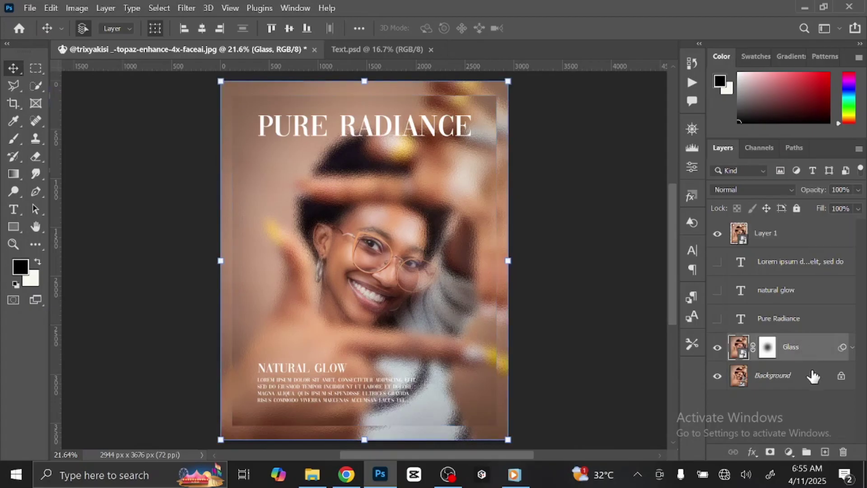
Step: Add a Hue/Saturation adjustment above Glass with Lightness set to -60
click(789, 452)
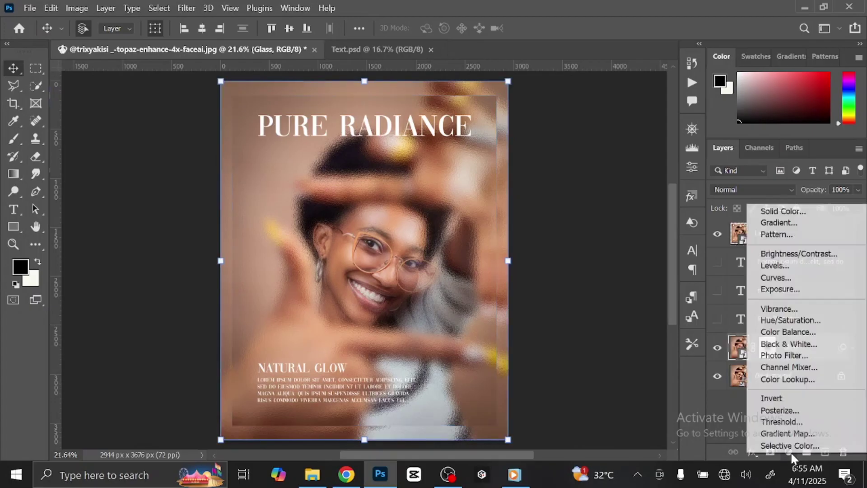
click(791, 320)
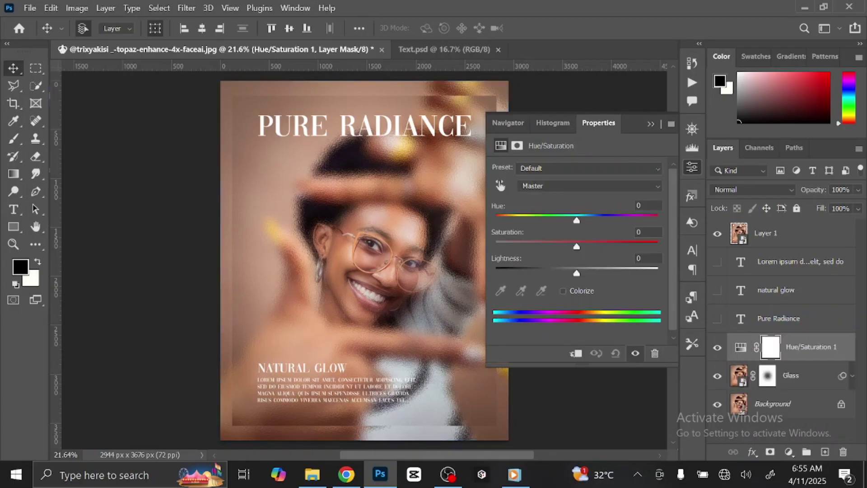
drag(575, 272, 527, 272)
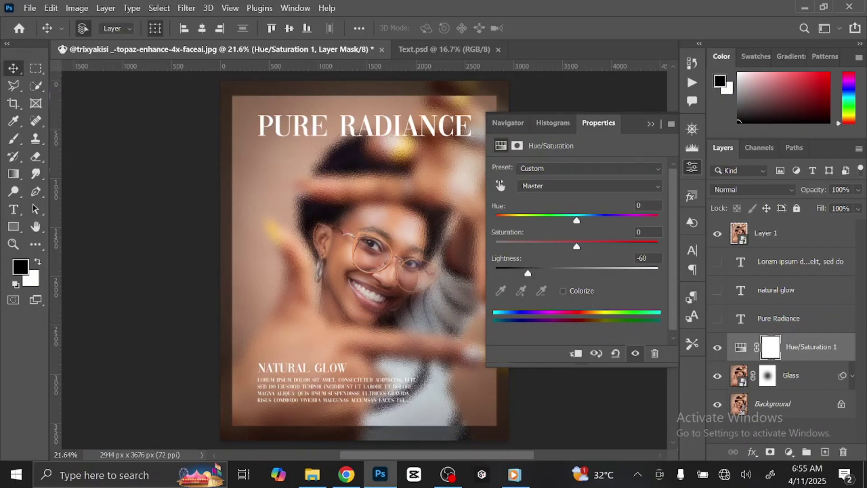
click(651, 124)
Step: Apply a 16 px off-white Stroke positioned Outside to Layer 1
click(794, 239)
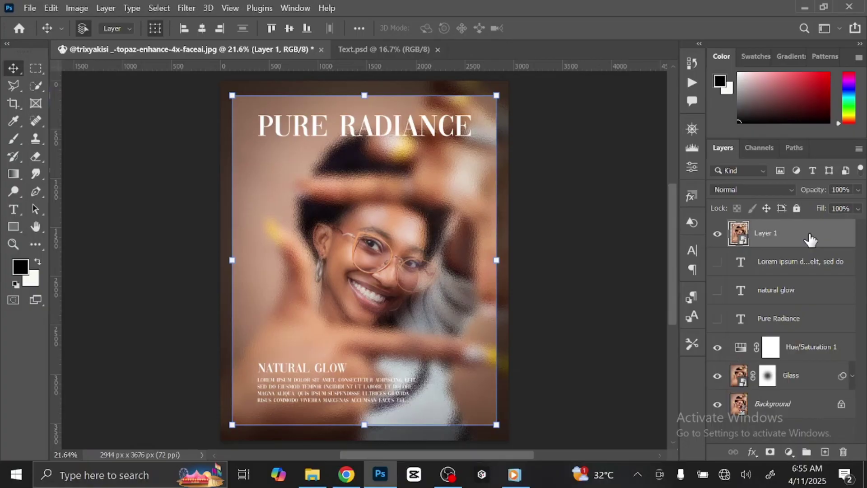
click(687, 198)
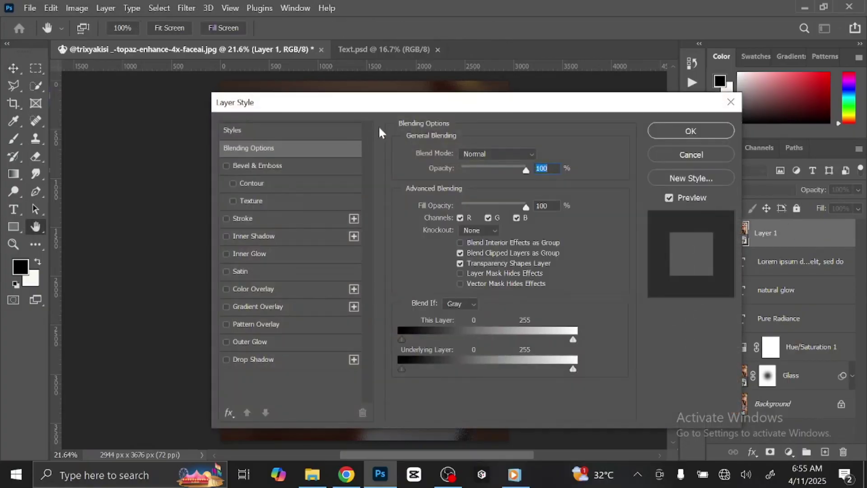
drag(340, 109, 644, 93)
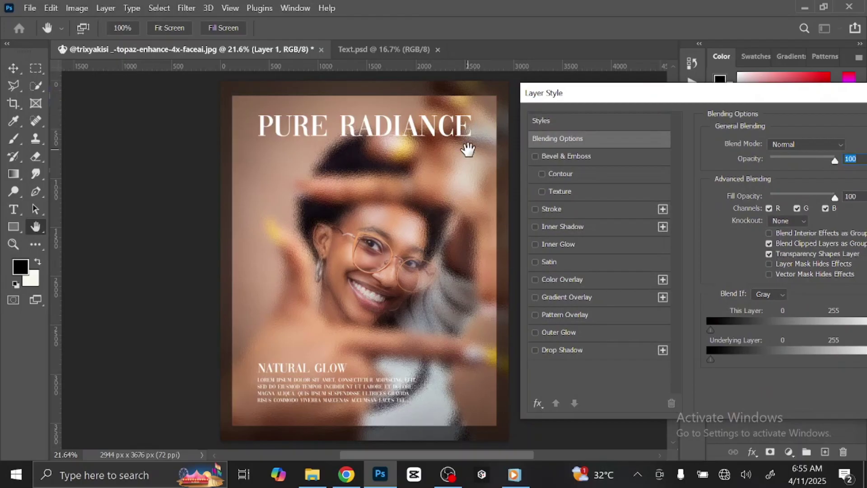
click(535, 209)
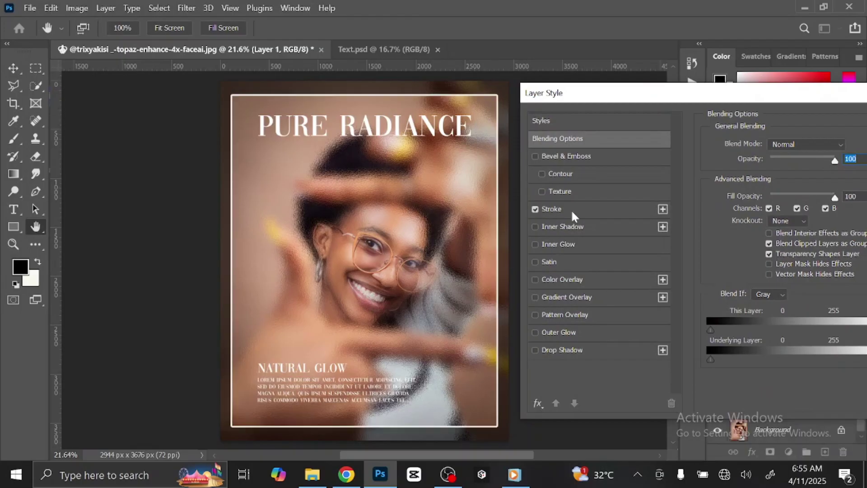
click(571, 210)
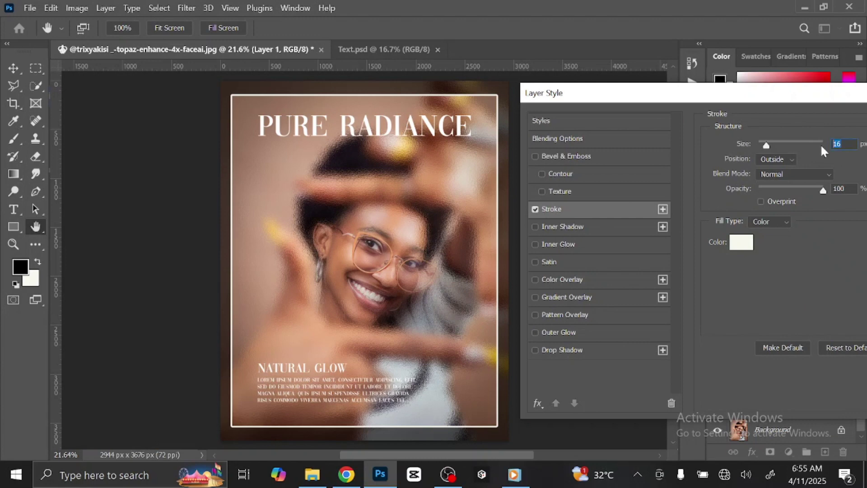
drag(820, 103, 812, 112)
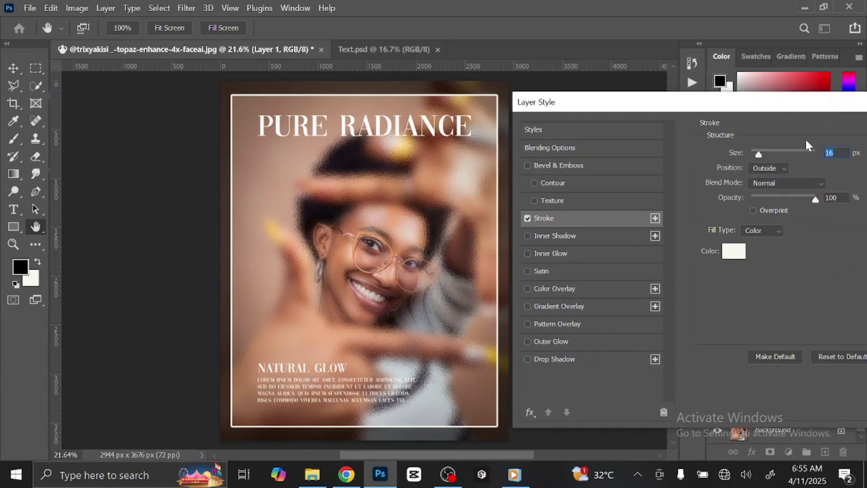
click(785, 168)
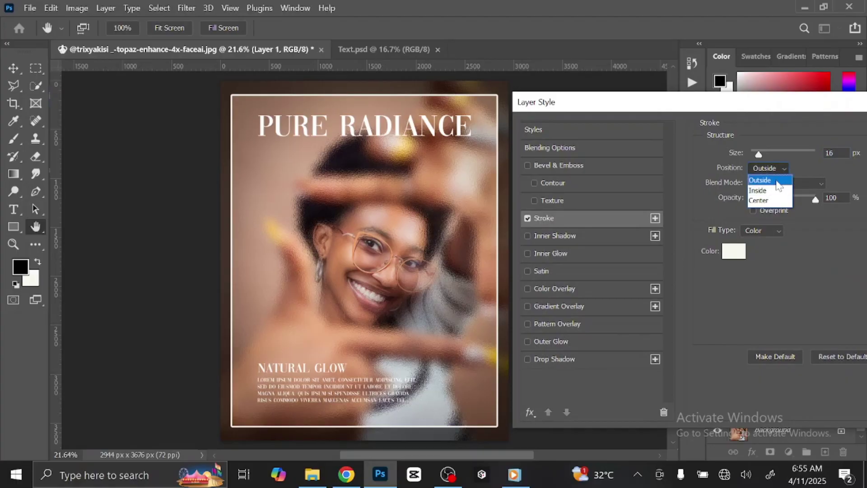
click(784, 170)
drag(774, 108, 600, 125)
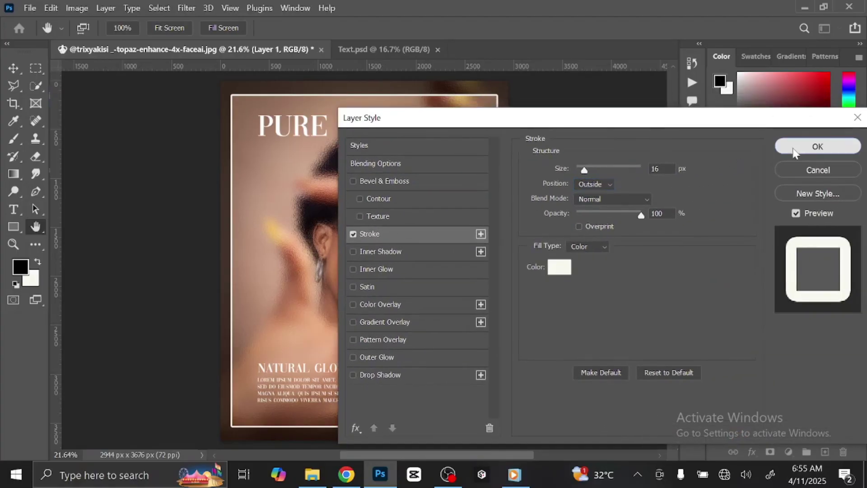
click(814, 145)
click(852, 234)
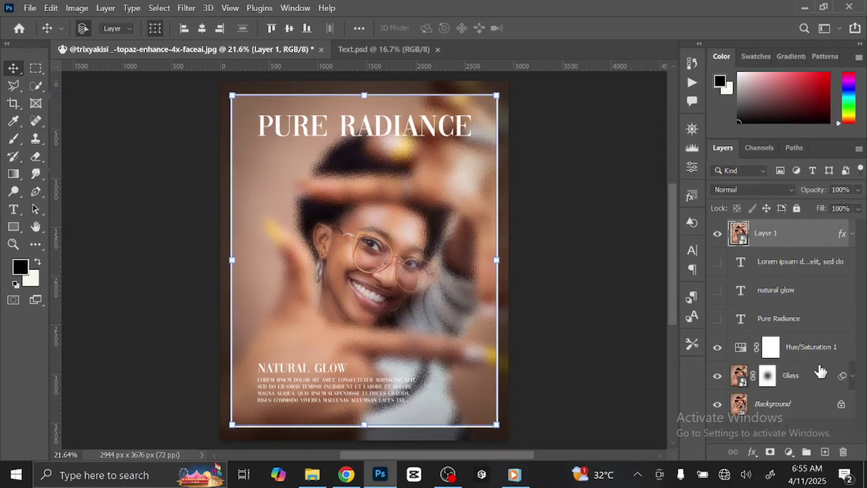
Step: Group the layers from Layer 1 down to Glass into Group 1
shift+click(815, 383)
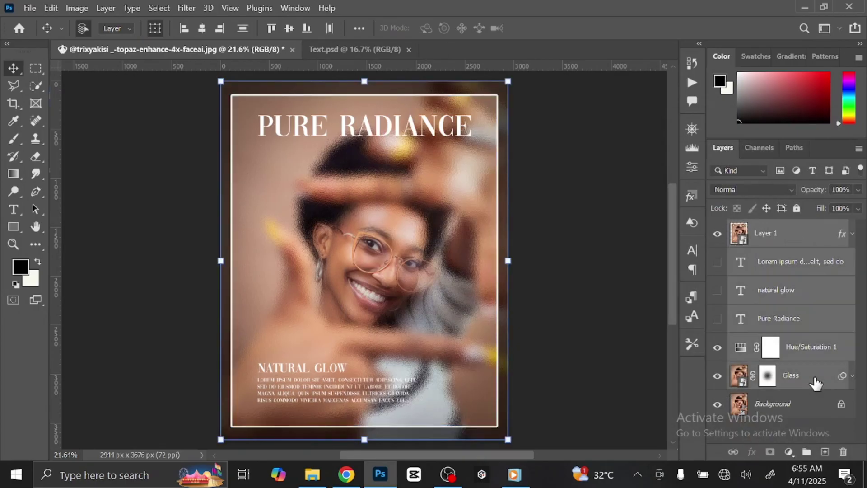
key(ctrl+g)
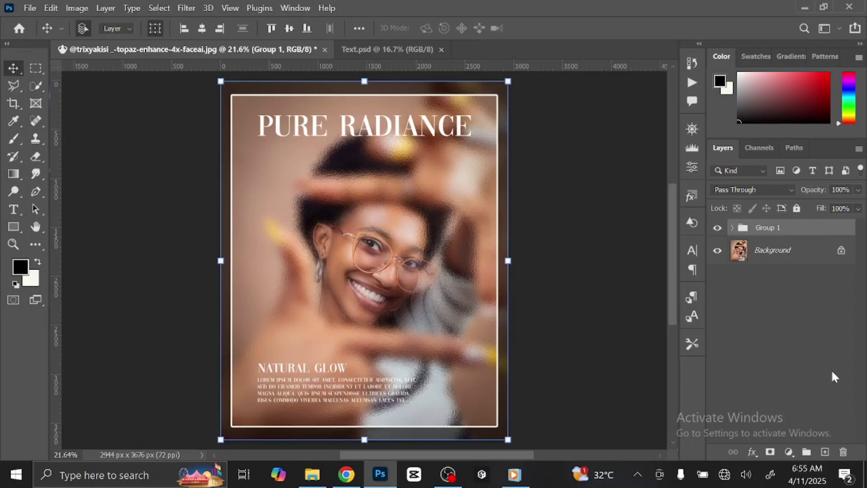
click(614, 237)
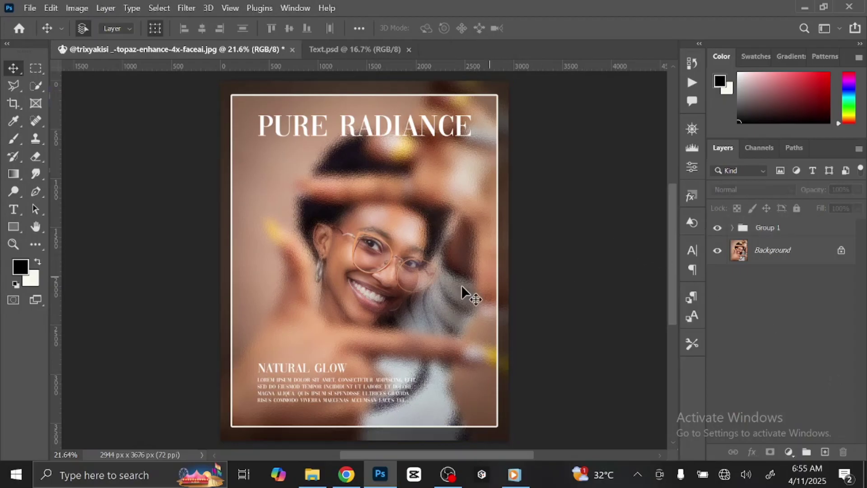
Step: Shrink Layer 1 inside the group to about 90%
click(732, 227)
click(775, 250)
key(ctrl+t)
drag(499, 424, 494, 423)
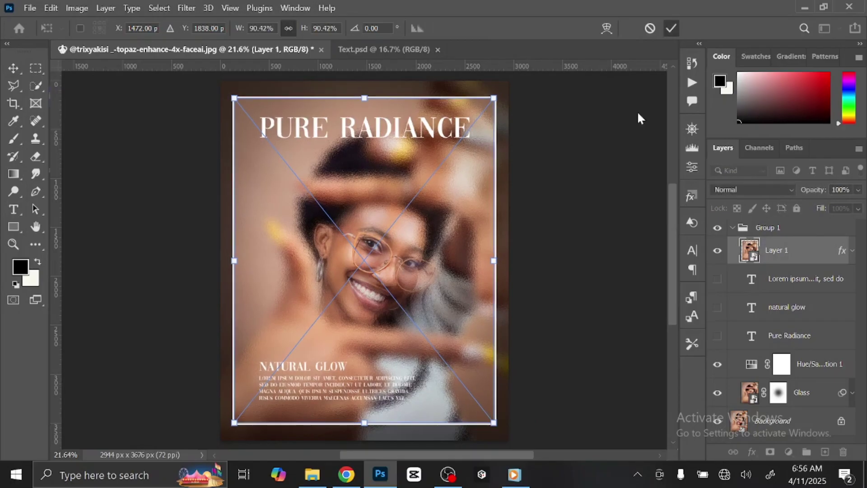
key(Return)
Step: Stamp everything visible into Layer 2 and convert it to a smart object
click(732, 227)
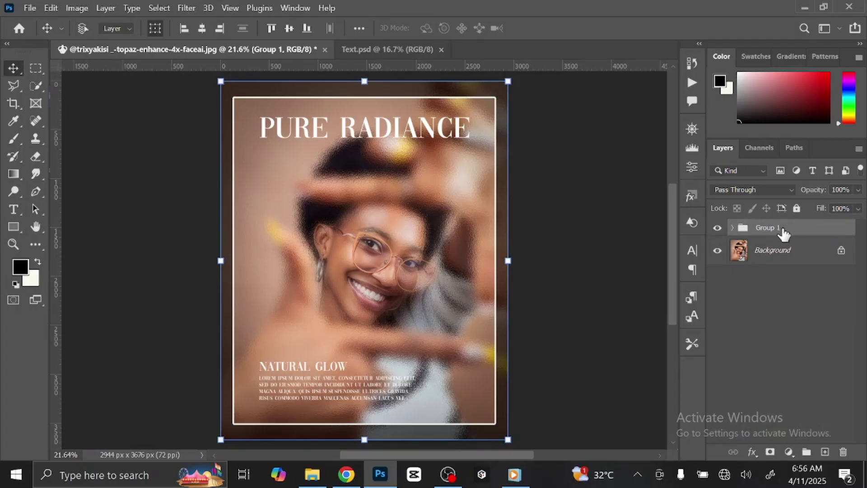
key(ctrl+shift+alt+e)
right_click(790, 236)
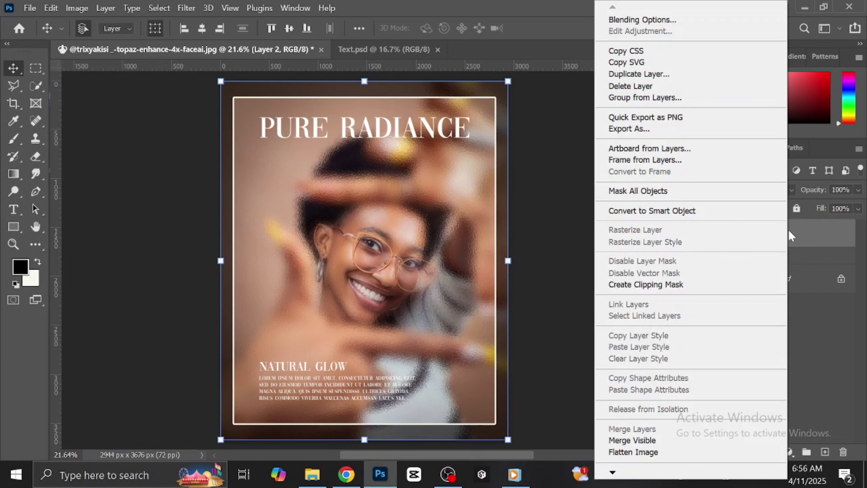
click(664, 211)
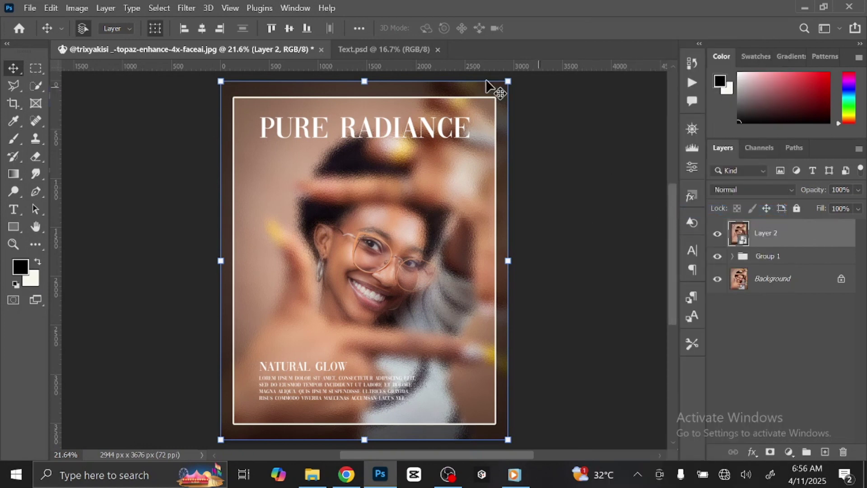
Step: Open the Camera Raw Filter on the merged layer and raise Vibrance to +21
click(188, 8)
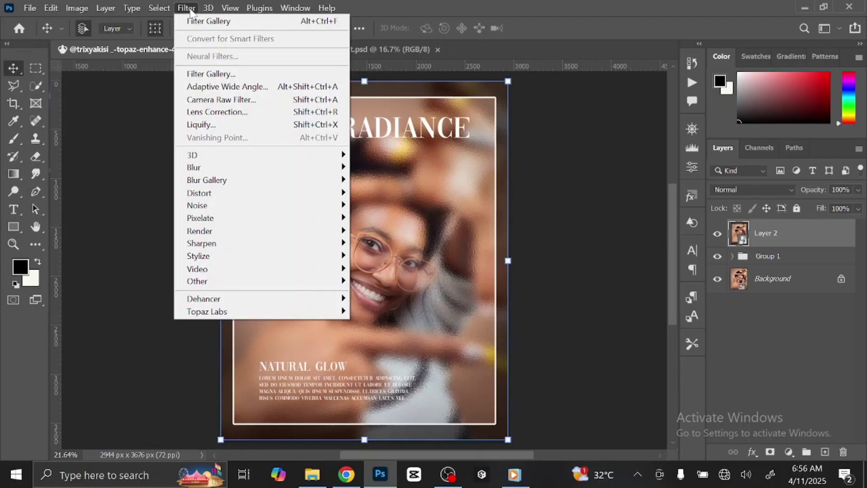
click(225, 100)
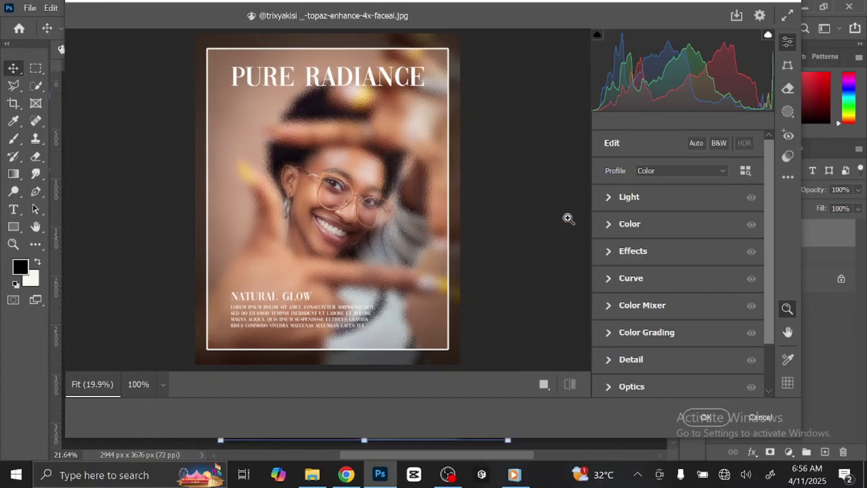
click(609, 224)
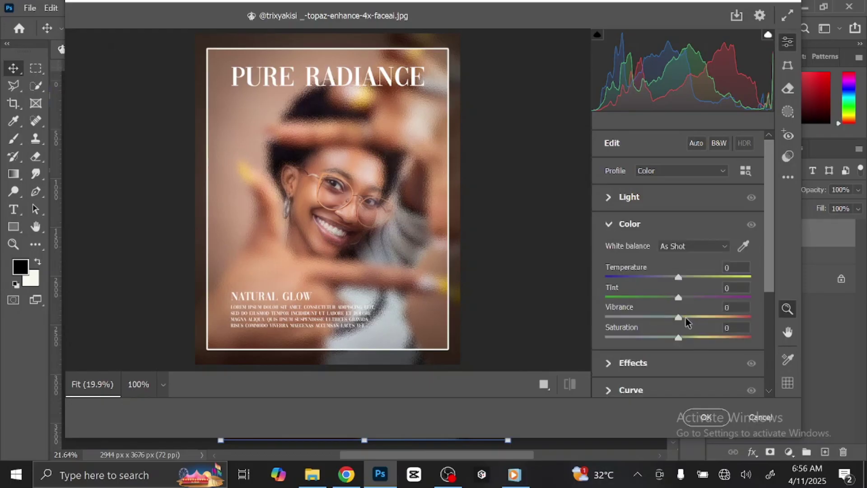
drag(684, 316, 694, 318)
click(739, 307)
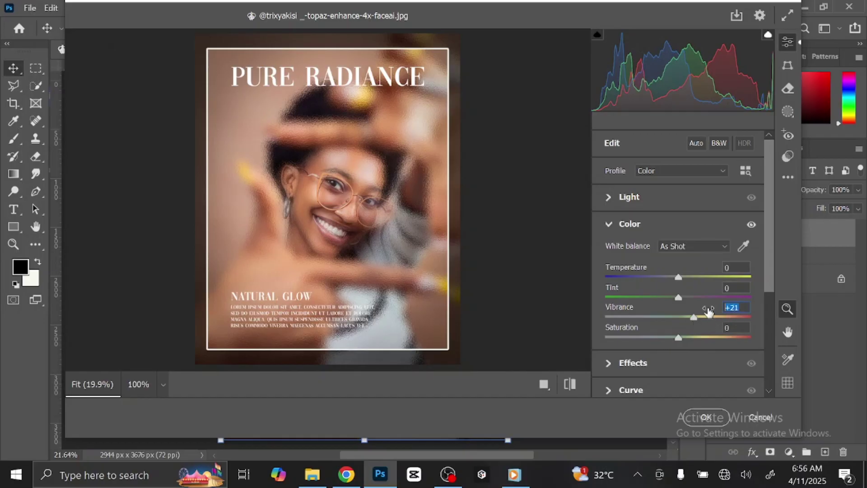
click(610, 228)
Step: Set Texture to +73 and Clarity to +59 in the Effects adjustments
click(609, 250)
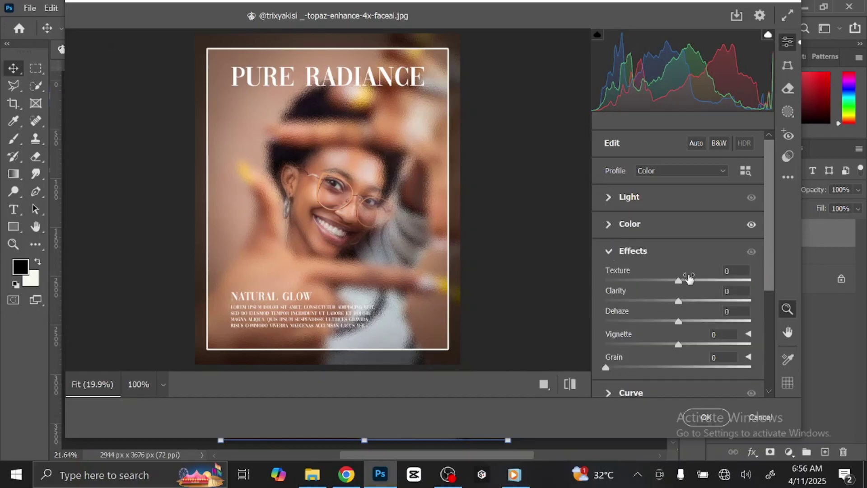
drag(687, 281, 722, 300)
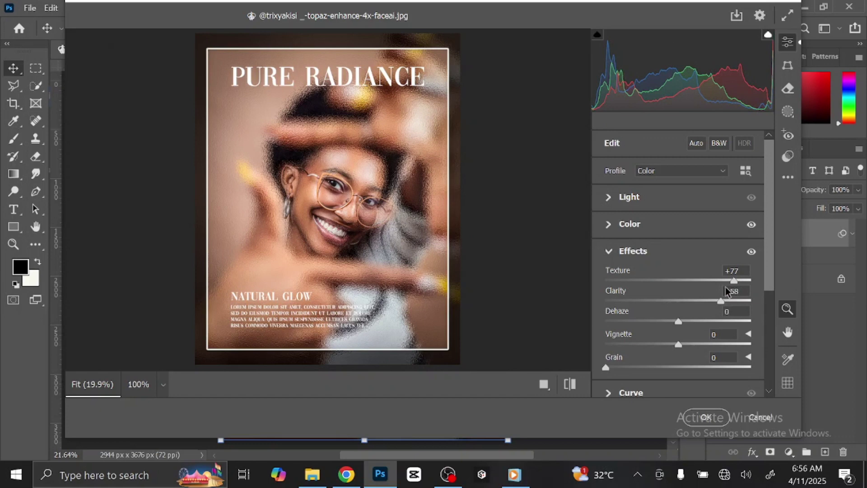
drag(730, 282, 727, 281)
Step: Tint the midtones and highlights warm orange and the shadows warm yellow in Color Grading
click(609, 252)
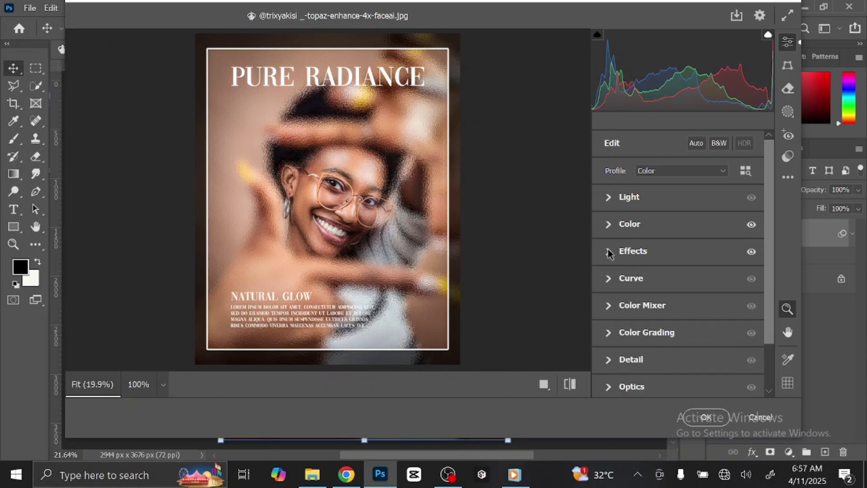
click(610, 332)
drag(679, 236, 681, 232)
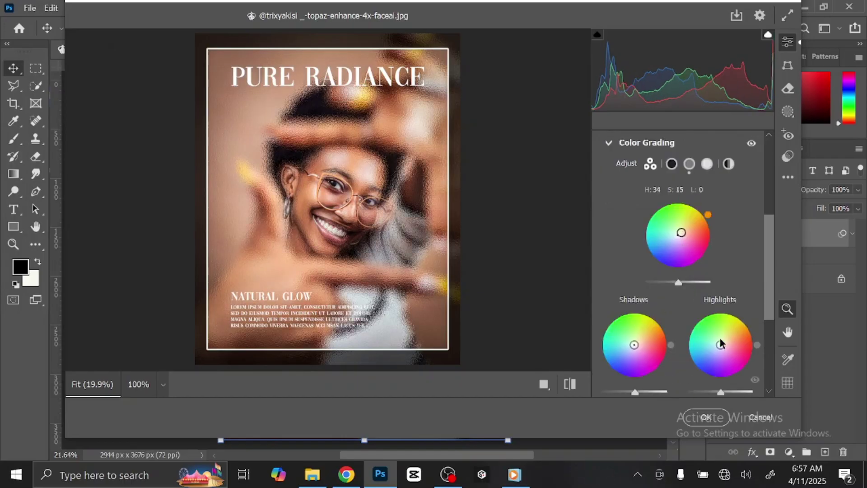
drag(720, 345, 724, 342)
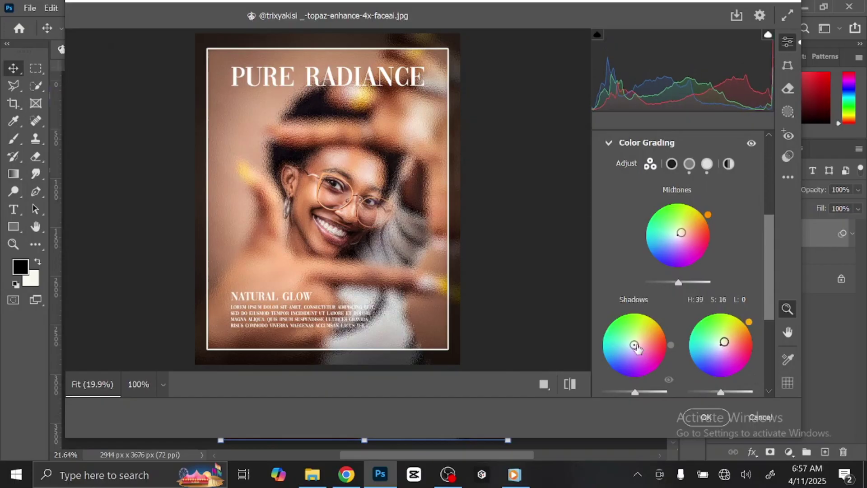
drag(635, 346, 636, 342)
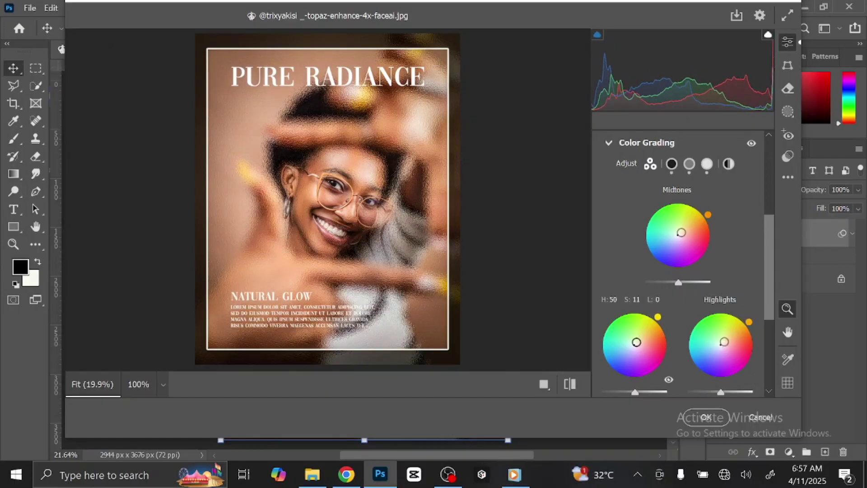
click(609, 142)
Step: Add Sharpening 34 with light noise reduction and apply the Camera Raw filter
click(610, 302)
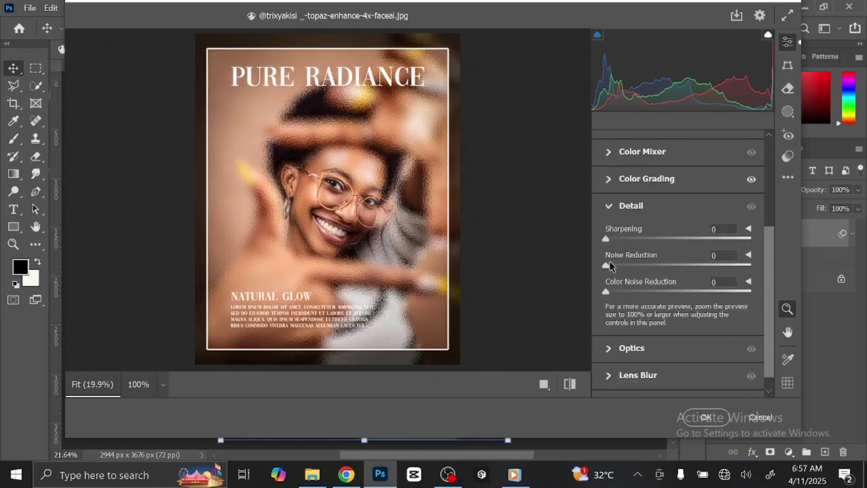
drag(631, 240, 638, 240)
mouse_move(607, 265)
mouse_down()
mouse_move(620, 263)
mouse_move(613, 266)
mouse_up()
click(609, 208)
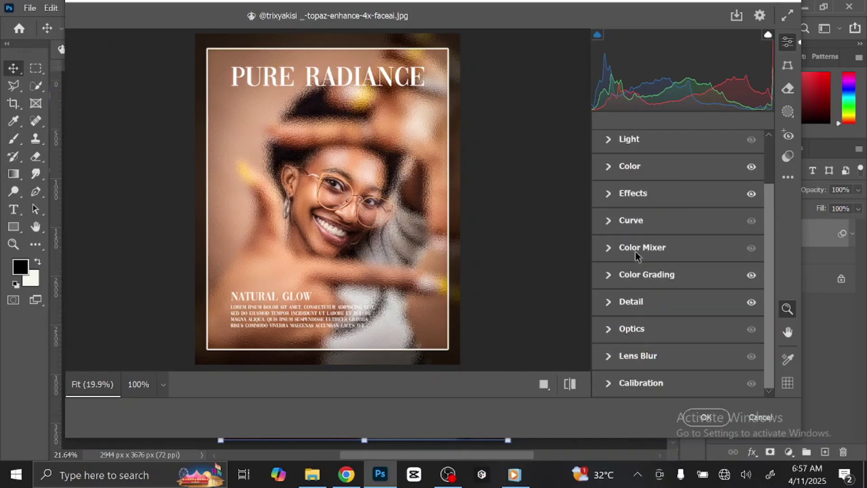
click(706, 417)
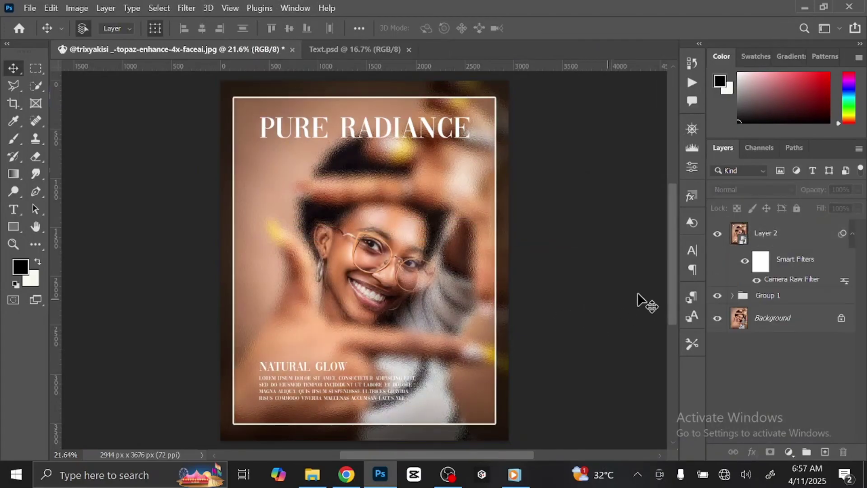
click(718, 235)
click(717, 234)
click(852, 233)
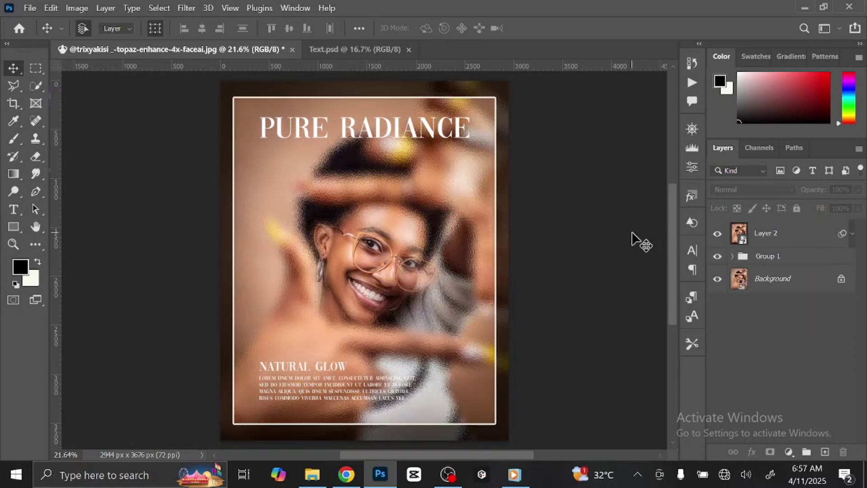